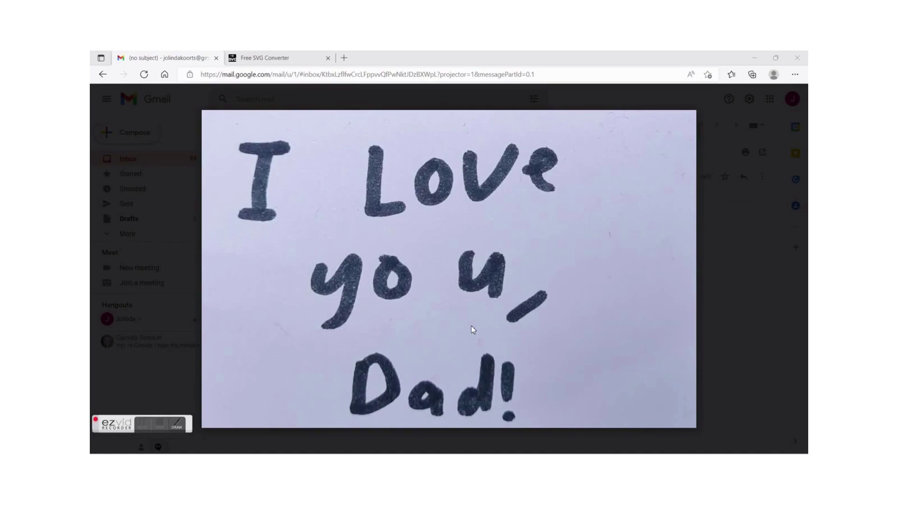
Download the handwritten photo attachment as 20220517_112814 (3).jpg and confirm it in Downloads.
mouse_move(770, 101)
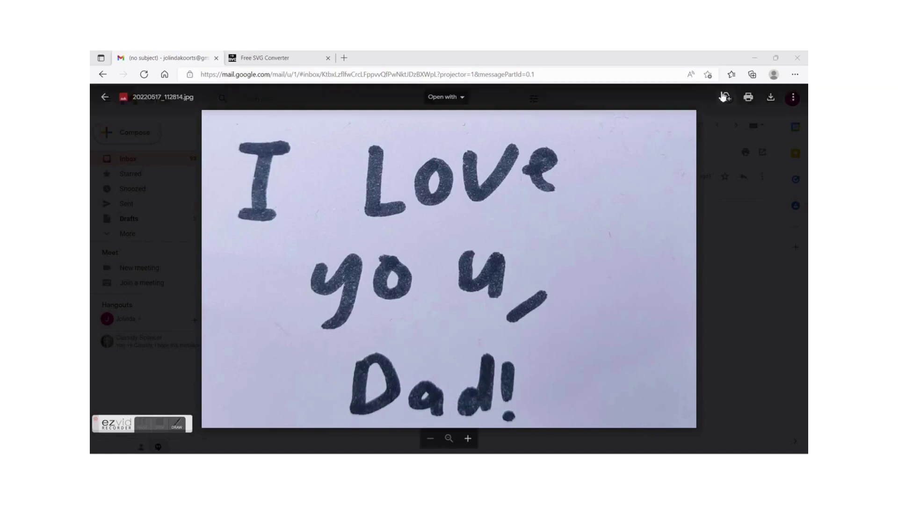
click(771, 99)
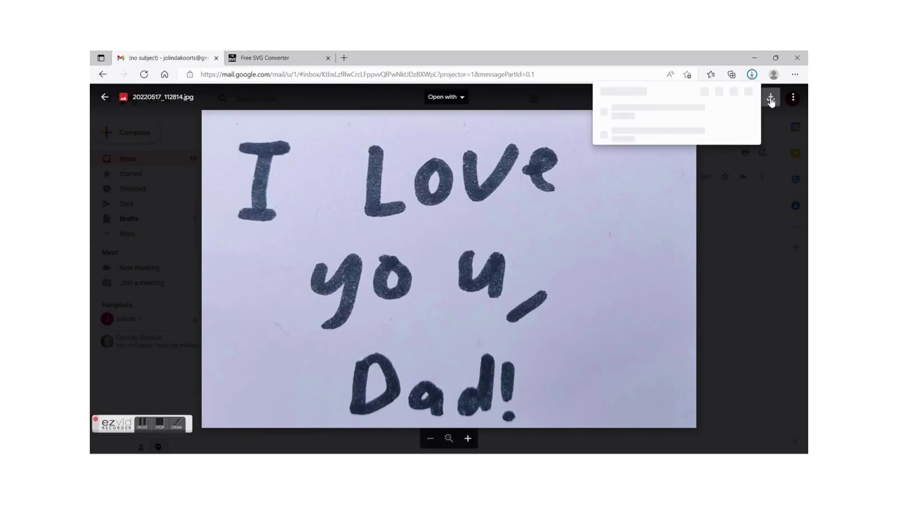
click(760, 361)
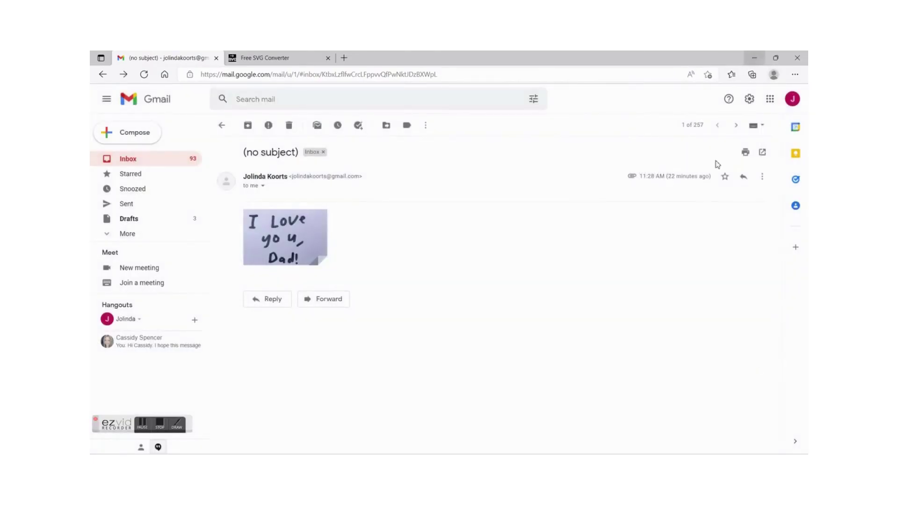
mouse_move(552, 452)
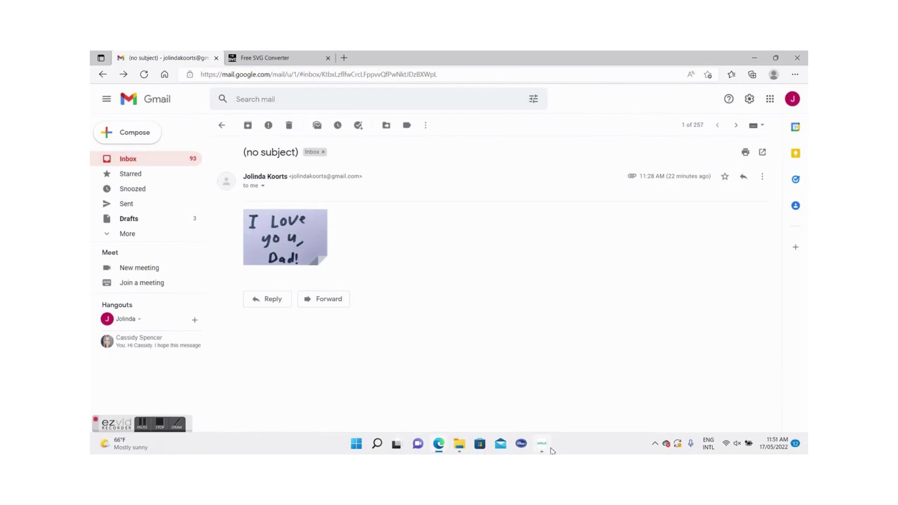
click(460, 443)
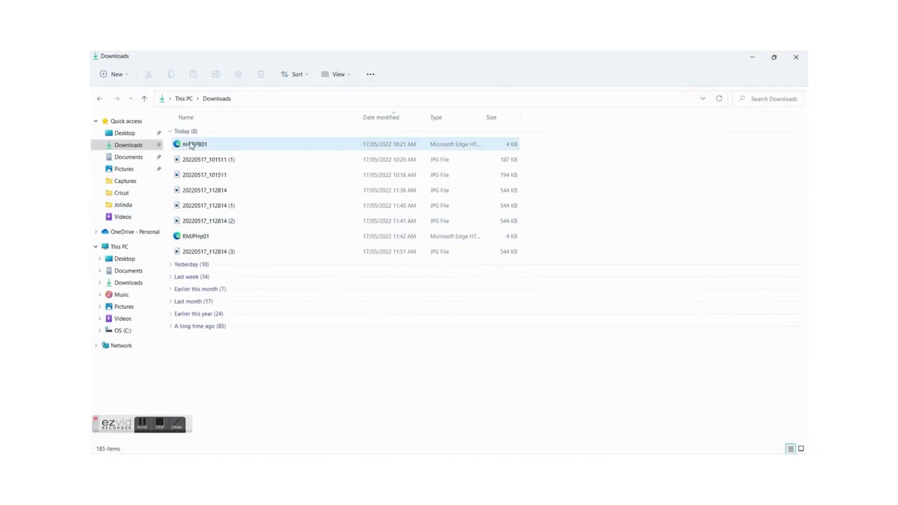
Upload 20220517_112814 (3).jpg to picsvg.com to convert it into an SVG.
mouse_move(471, 452)
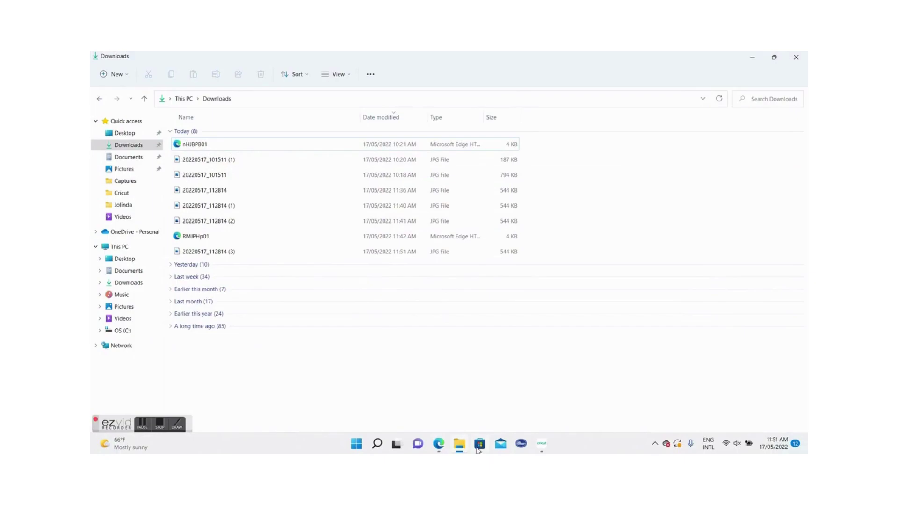
mouse_move(438, 444)
click(478, 403)
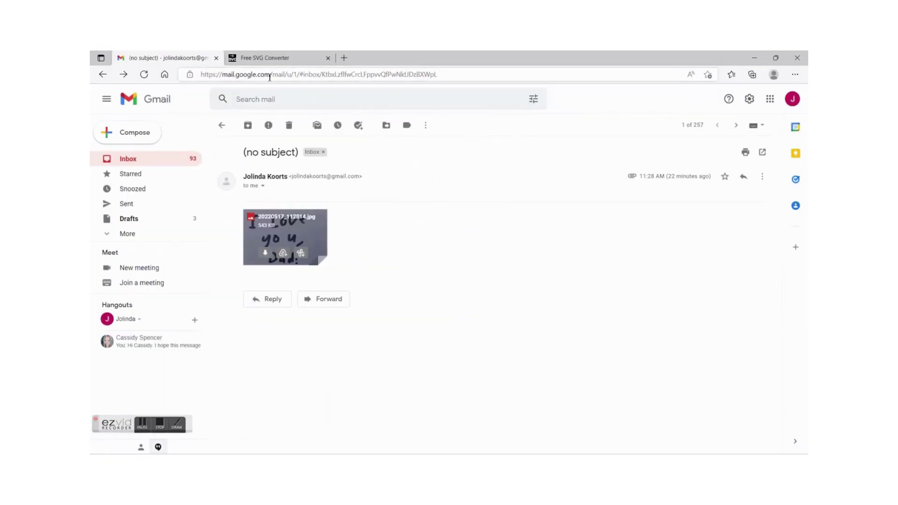
click(270, 58)
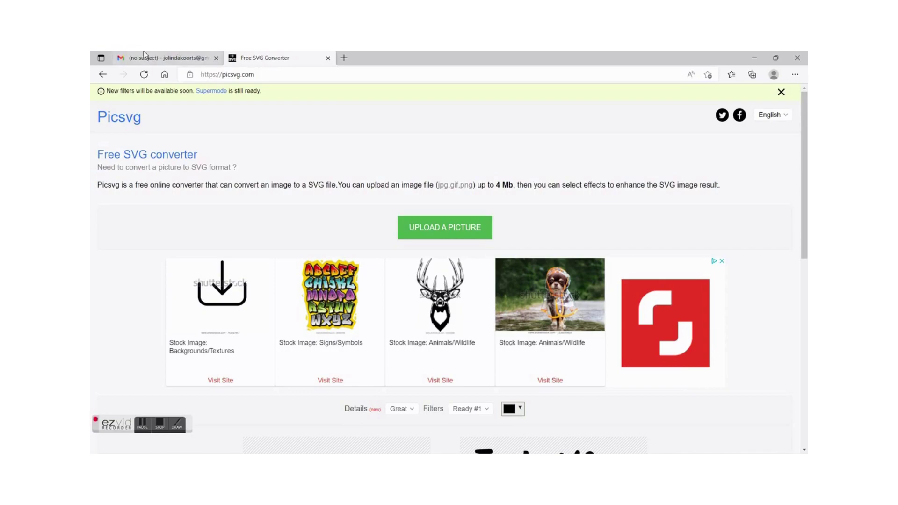
click(459, 232)
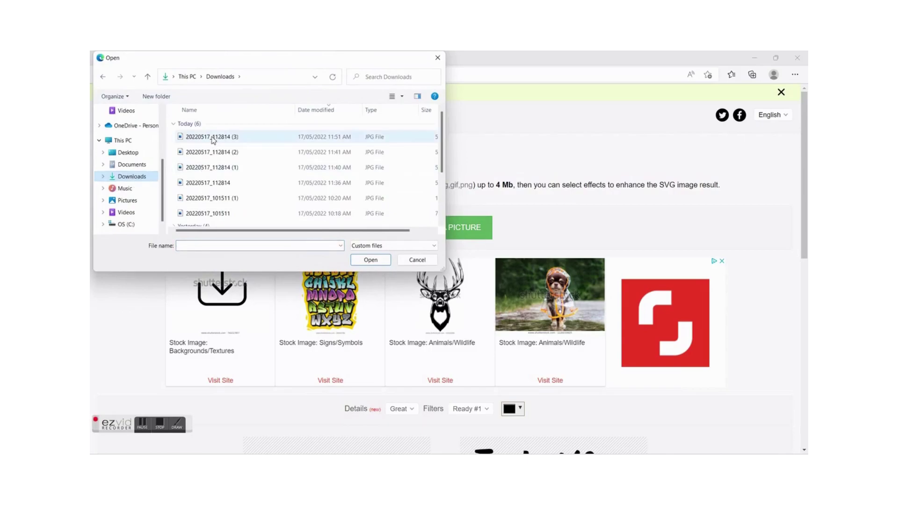
double_click(213, 137)
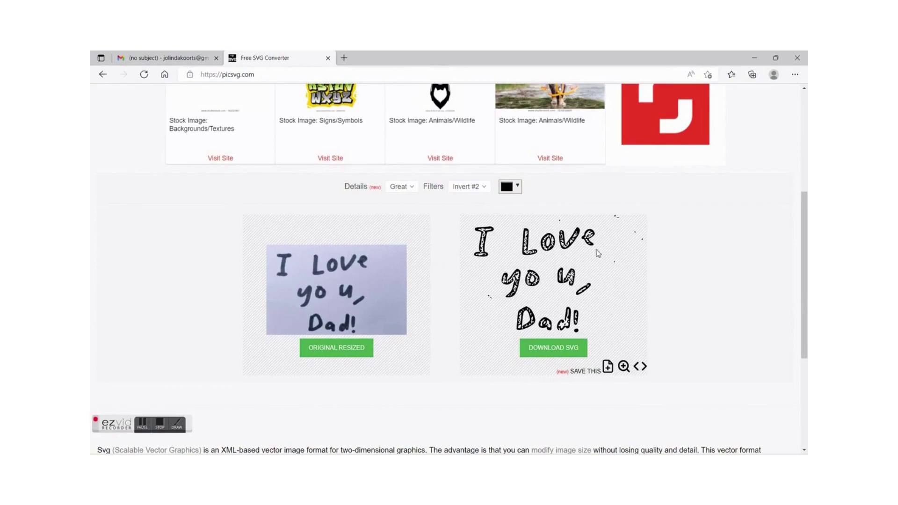
Preview the Invert #1 through Invert #4 conversion filters.
click(484, 188)
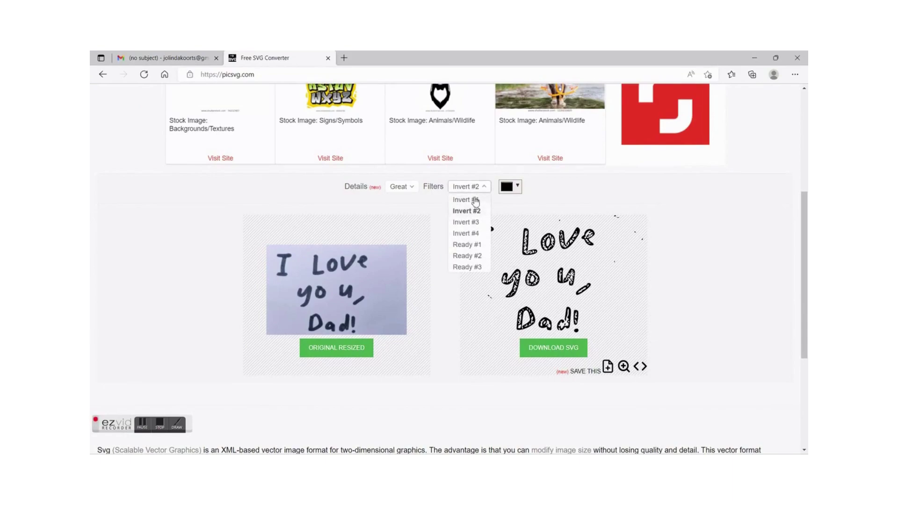
click(473, 200)
click(483, 188)
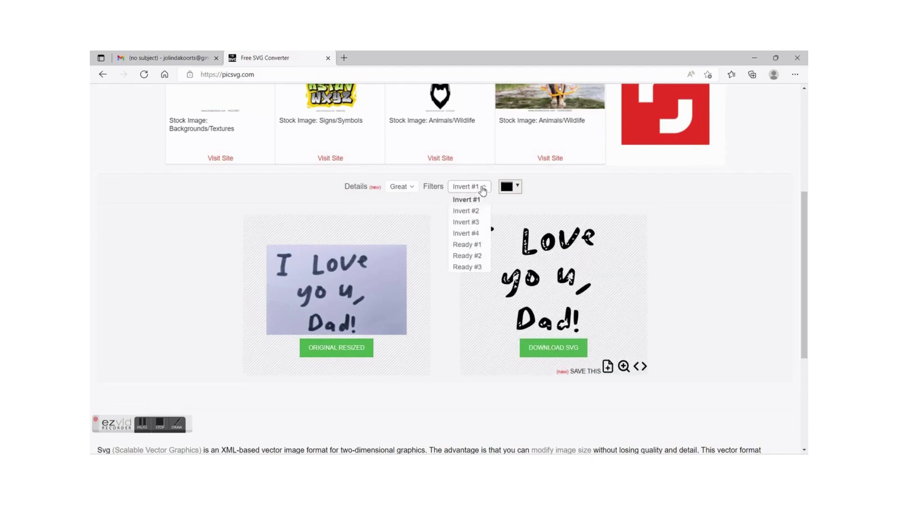
click(474, 211)
click(483, 189)
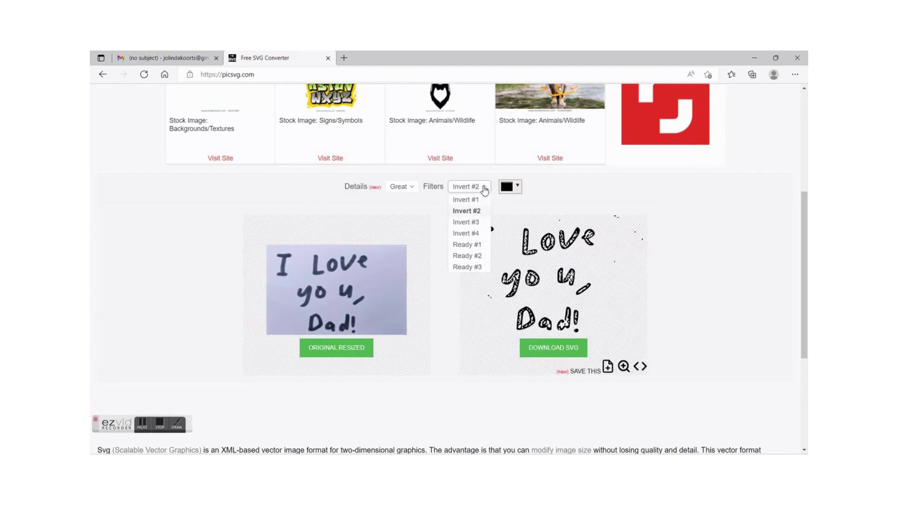
click(477, 221)
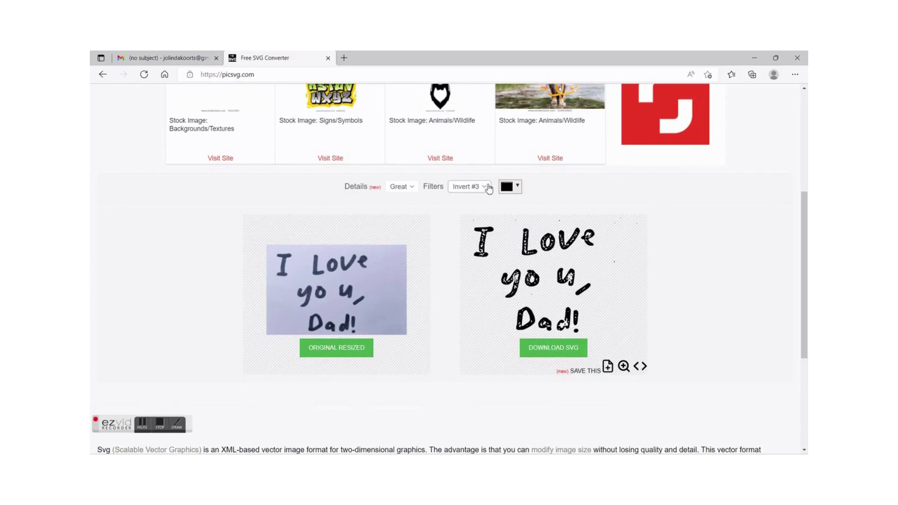
click(487, 187)
click(474, 233)
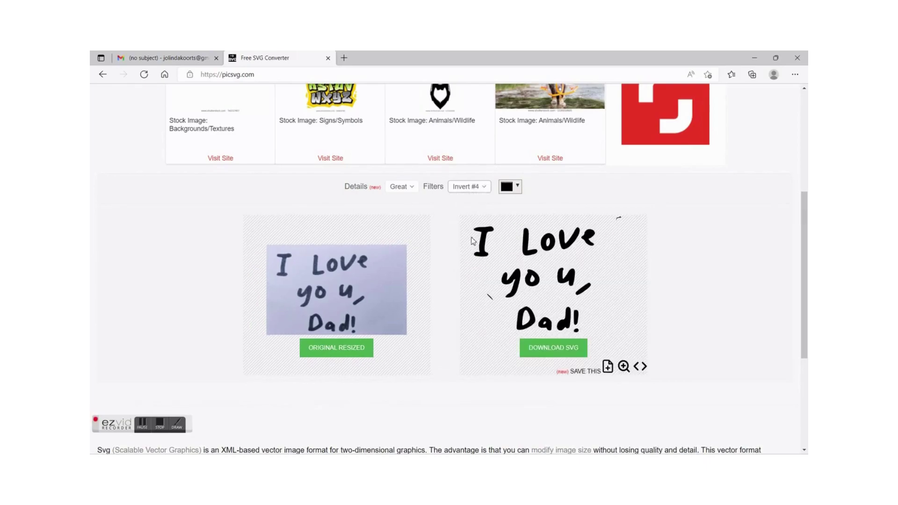
Try the Ready #1 to #3 filters, then settle back on Invert #4.
click(485, 189)
click(477, 245)
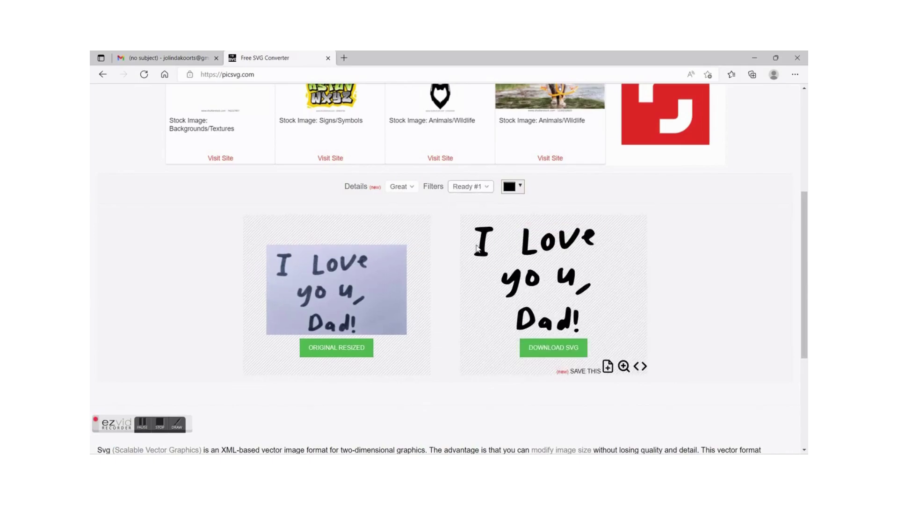
click(482, 189)
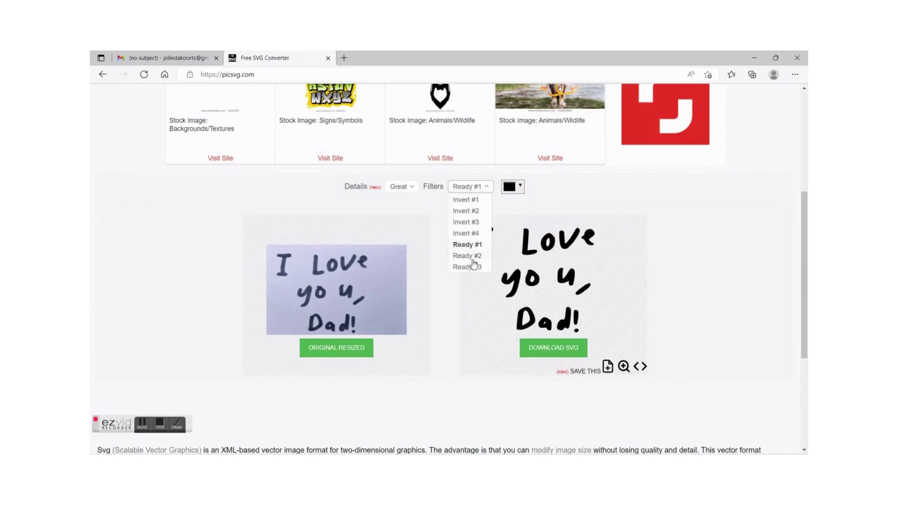
click(473, 258)
click(489, 189)
click(468, 267)
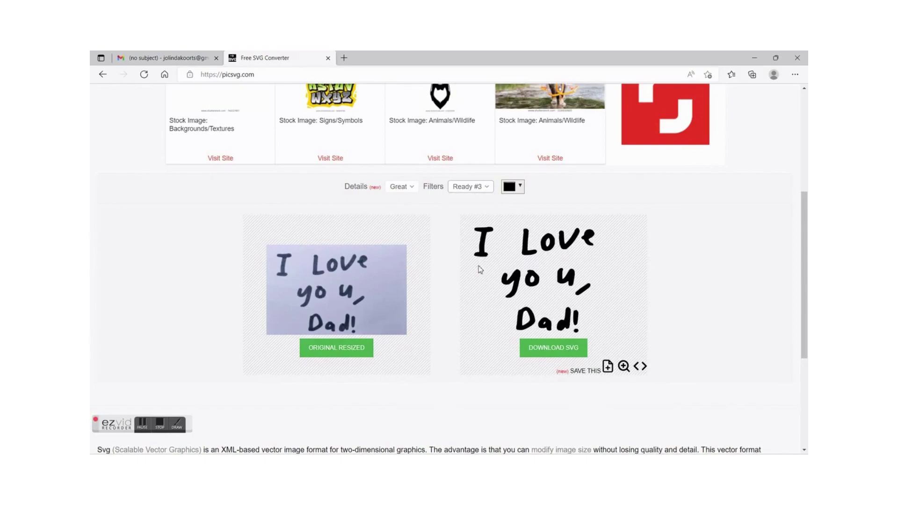
click(488, 188)
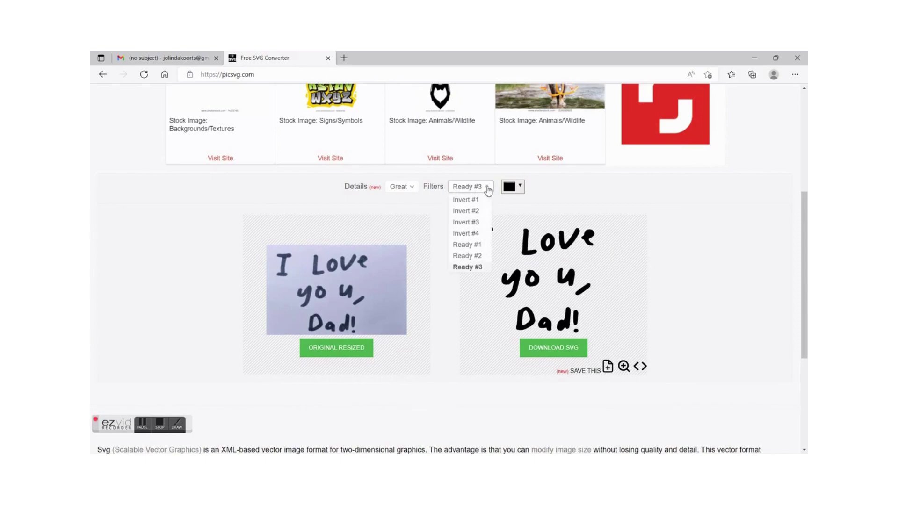
click(468, 233)
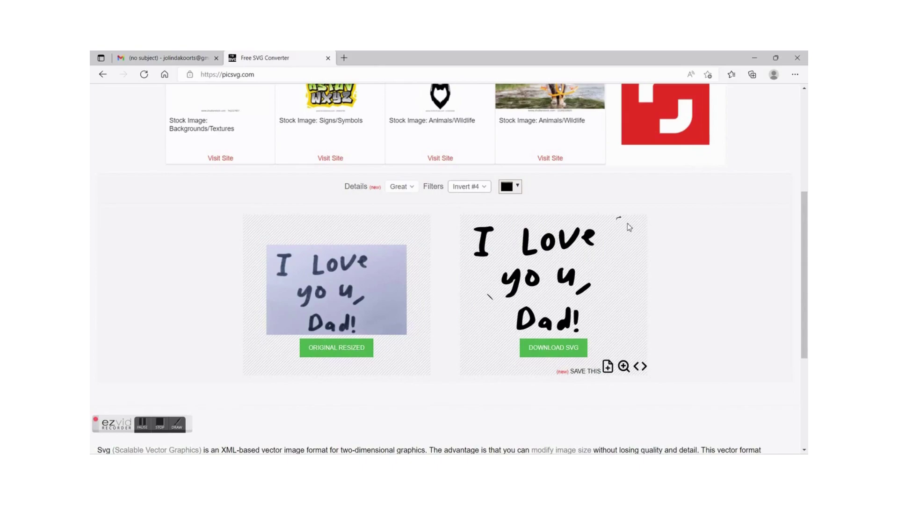
Download the filled-letter SVG as cM9Zgk01.svg and bring up Cricut Design Space.
click(552, 349)
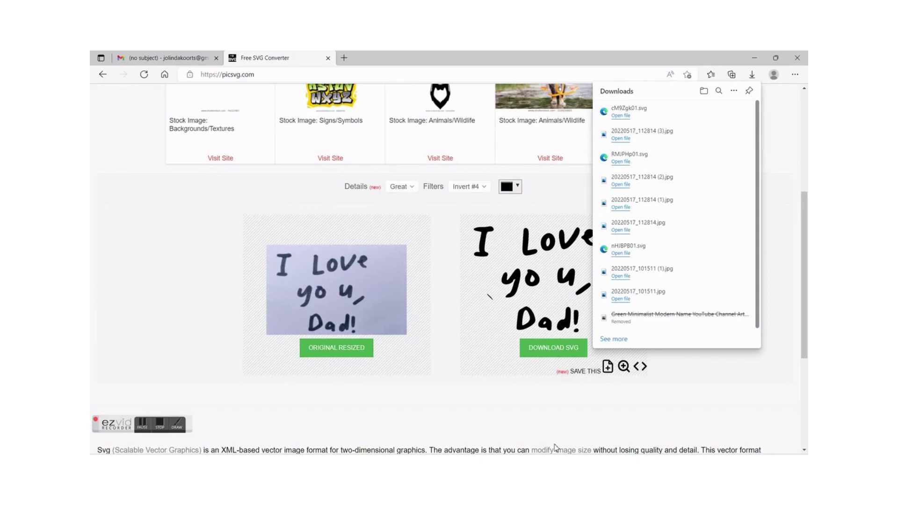
mouse_move(554, 452)
click(578, 364)
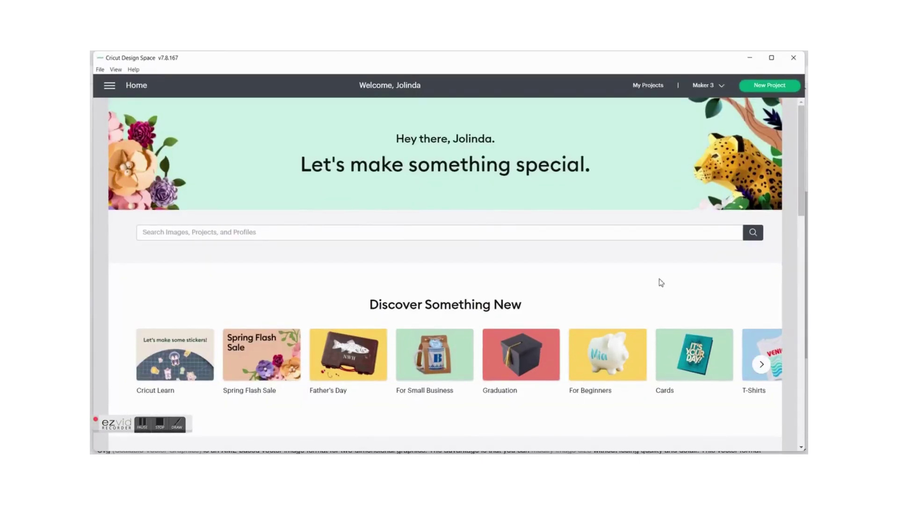
Start a new project and choose cM9Zgk01.svg for image upload.
click(769, 88)
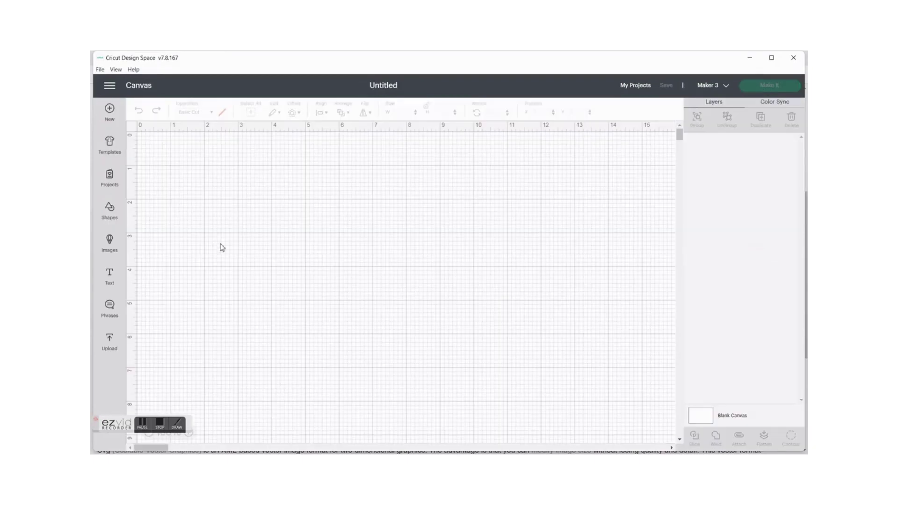
click(109, 347)
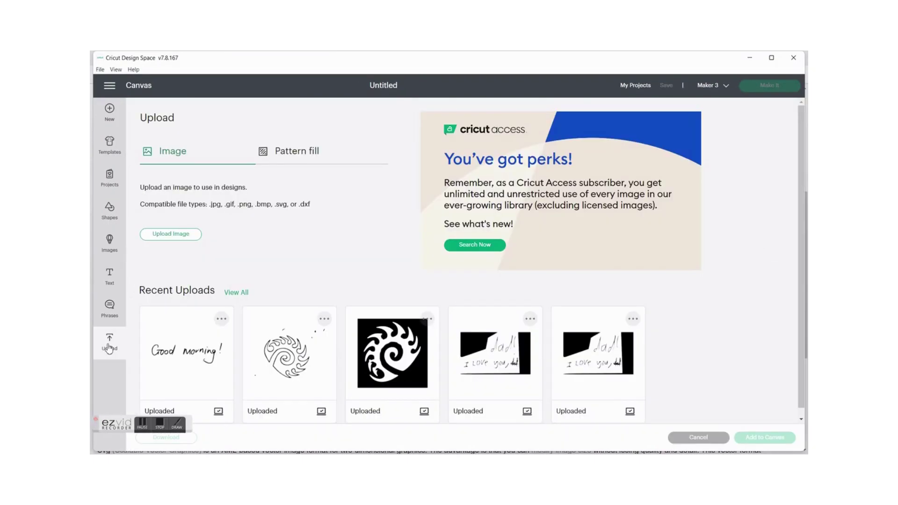
click(168, 236)
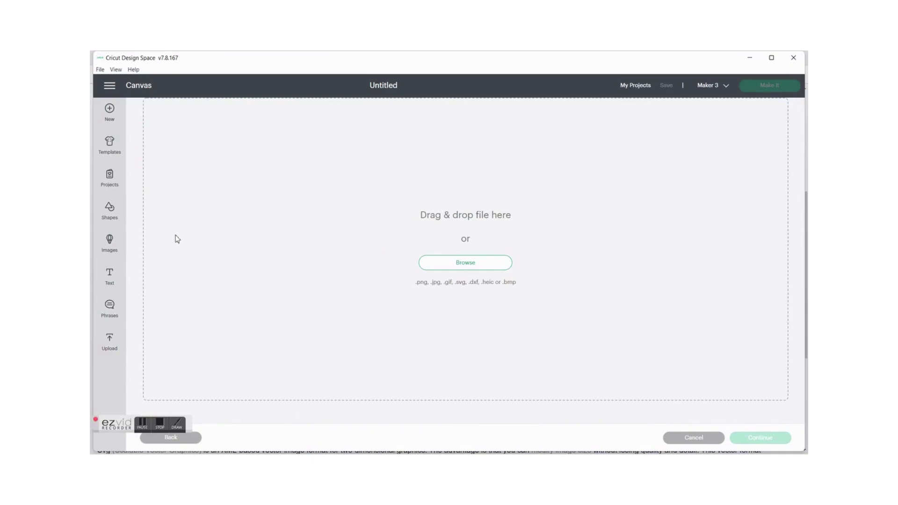
click(481, 269)
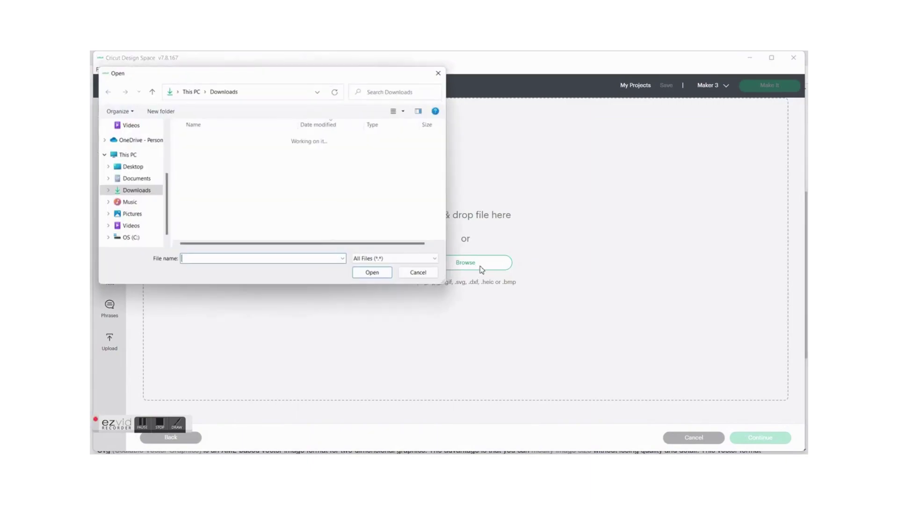
click(203, 153)
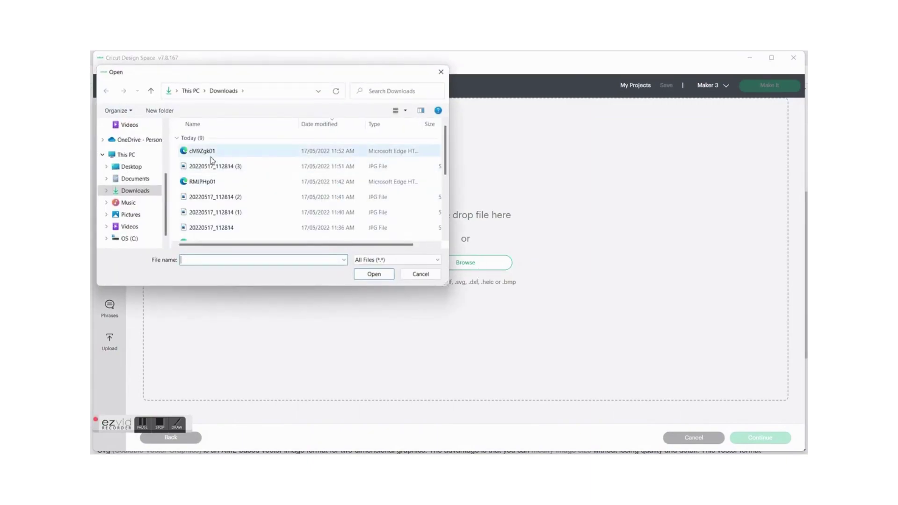
double_click(204, 157)
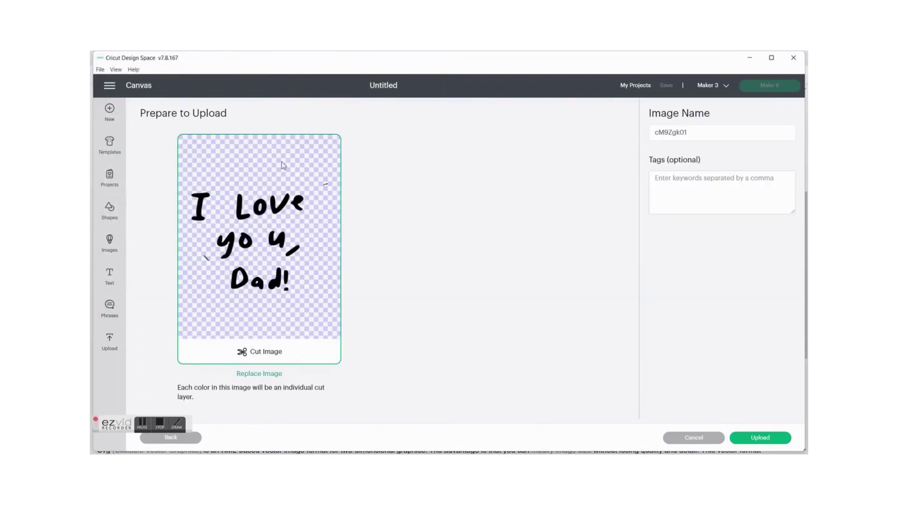
Name the image 'I love you, Dad' and upload it.
drag(705, 131, 642, 136)
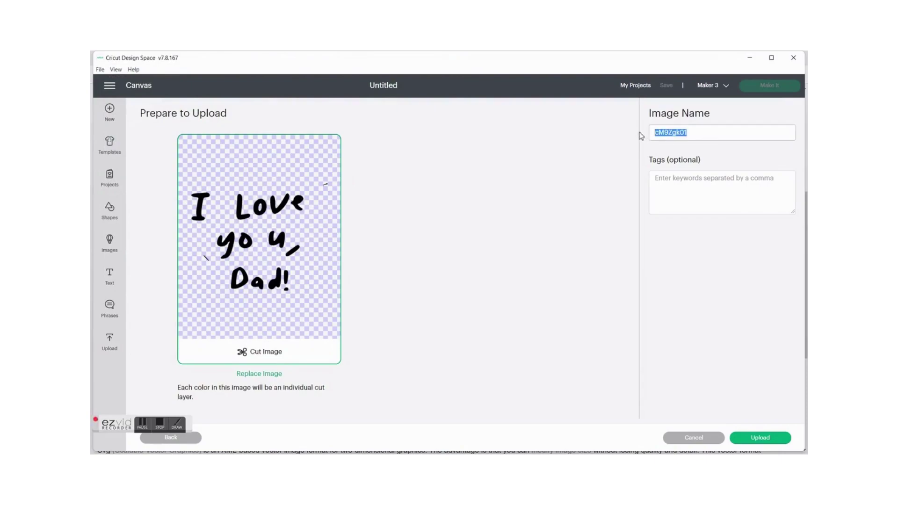
text(I love you, Dad!)
click(764, 438)
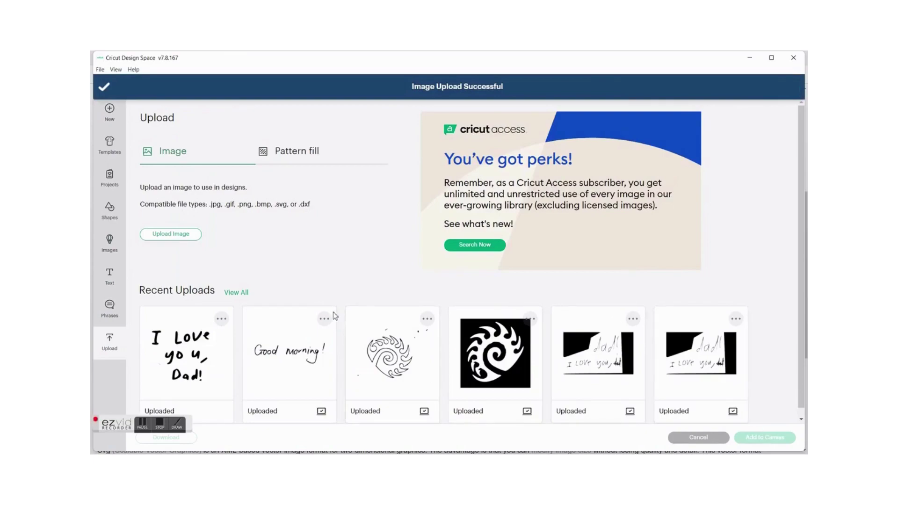
Add the 'I love you, Dad' upload to the canvas and deselect it.
click(182, 349)
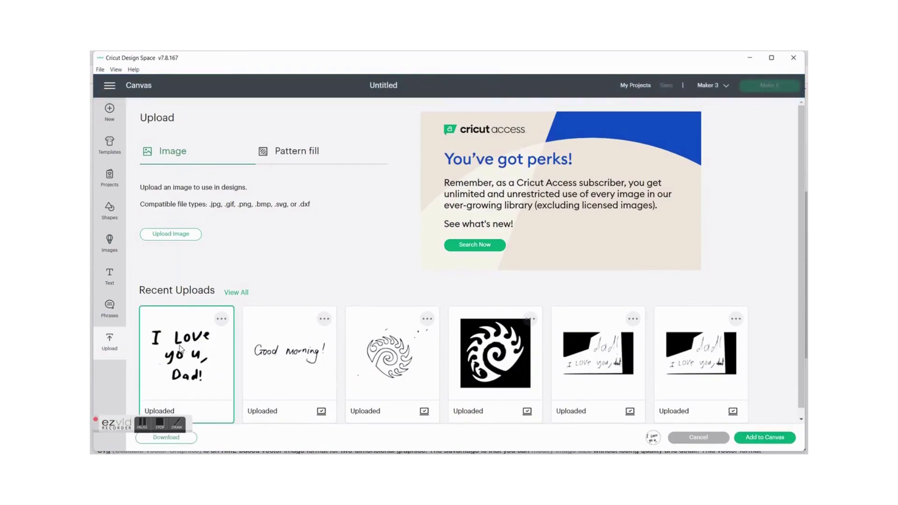
click(760, 441)
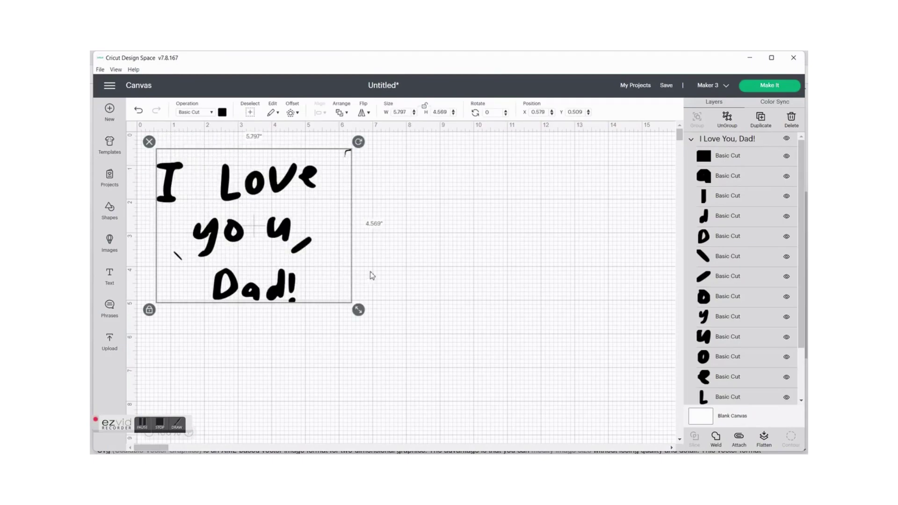
click(414, 272)
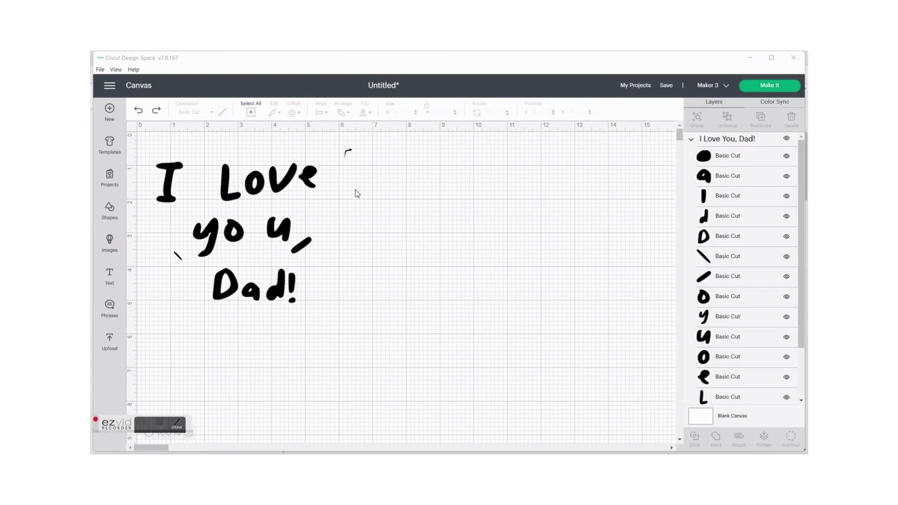
Select the handwritten design group and ungroup it into separate shapes.
click(220, 189)
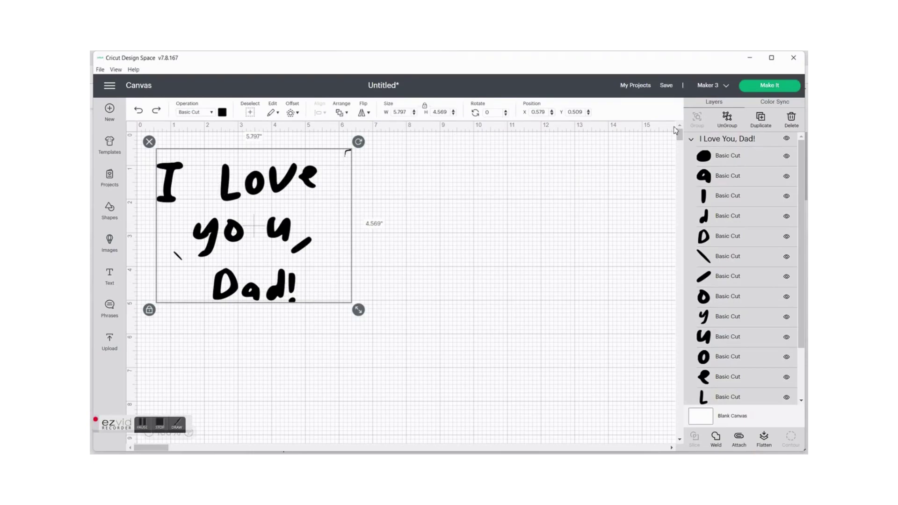
click(728, 121)
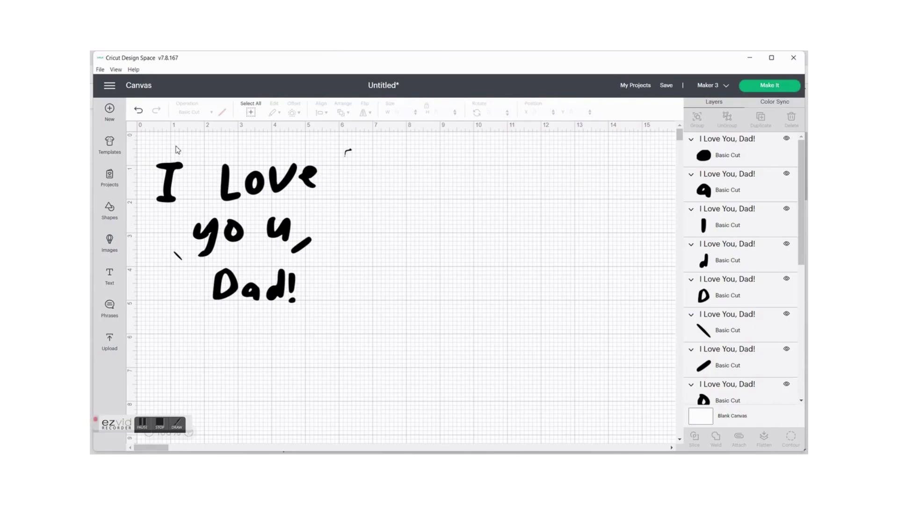
Weld the first line 'I Love yo u,' and hide it, then weld 'Dad!' separately.
mouse_move(175, 145)
mouse_down()
mouse_move(197, 182)
mouse_move(317, 253)
mouse_up()
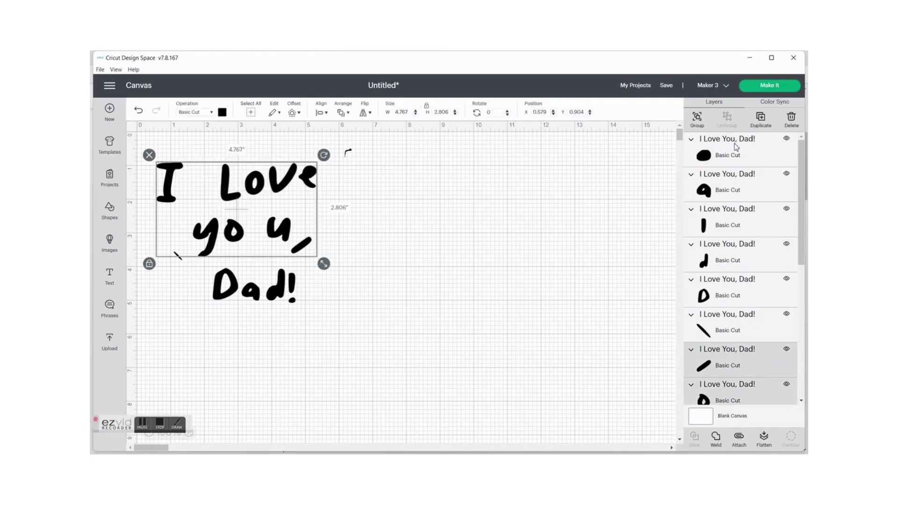
click(716, 439)
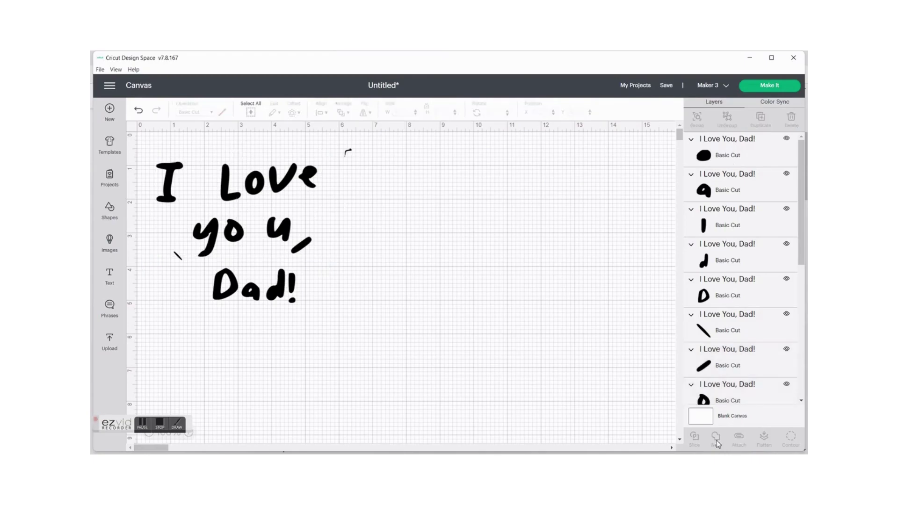
click(255, 183)
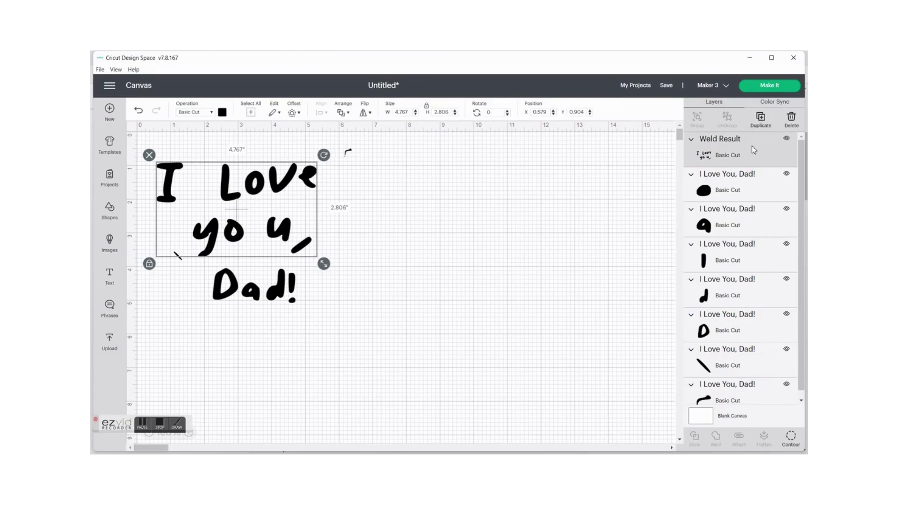
click(786, 139)
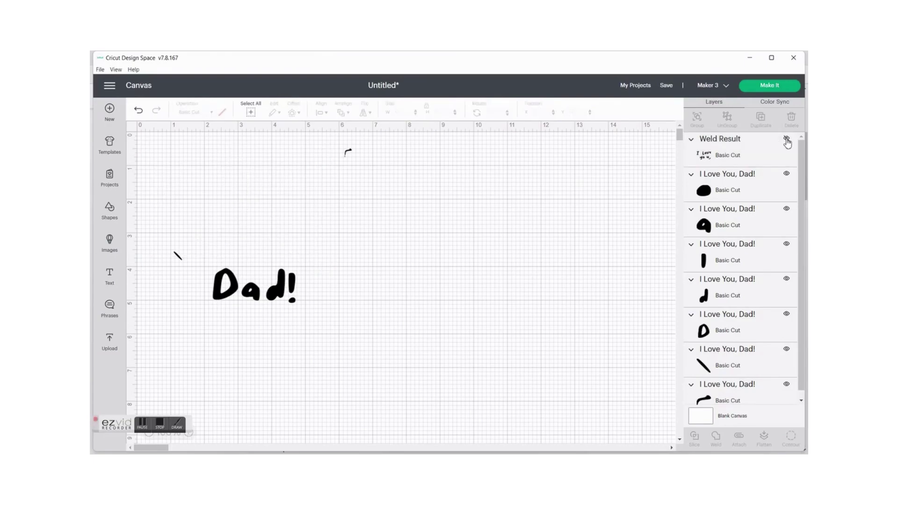
drag(213, 261, 326, 311)
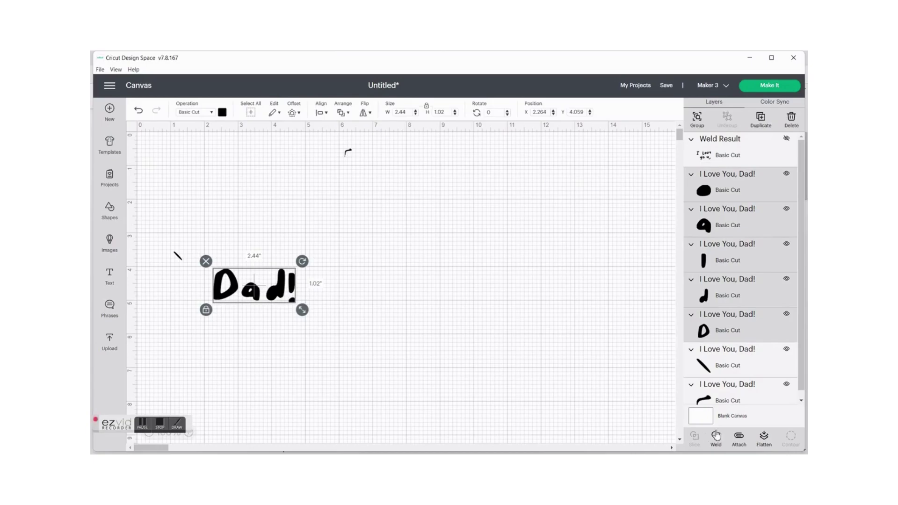
click(730, 420)
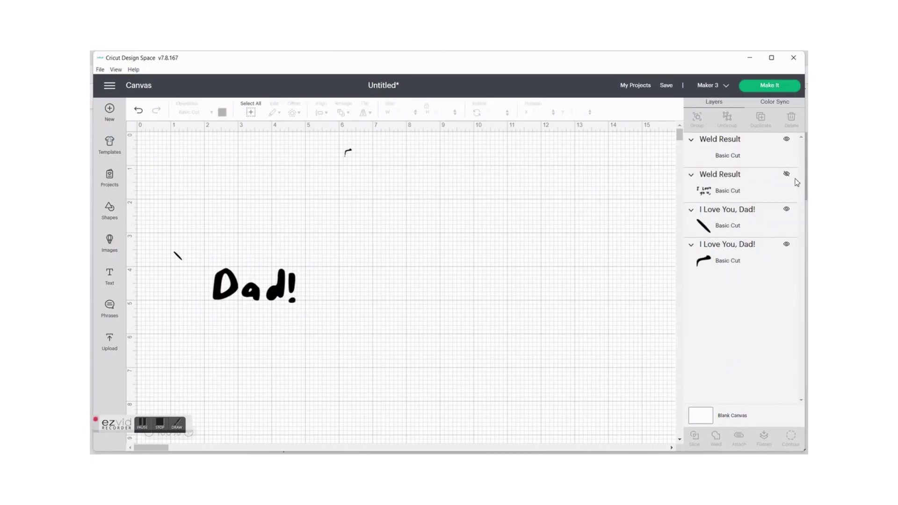
Delete the two stray marks, then make both Weld Result layers visible again.
click(787, 140)
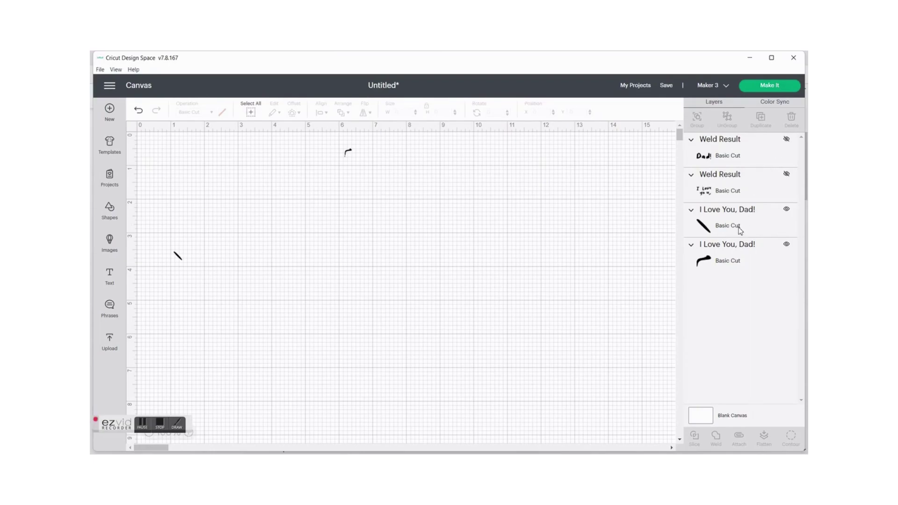
click(179, 258)
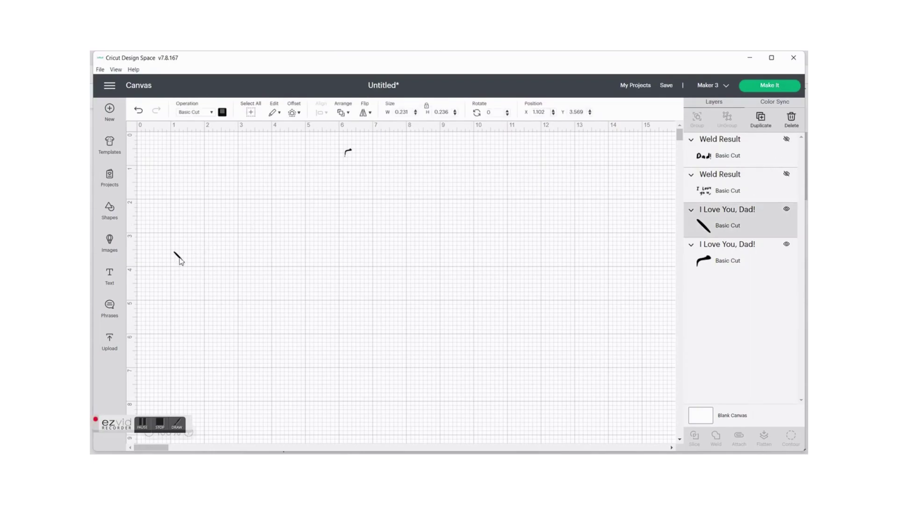
key(Delete)
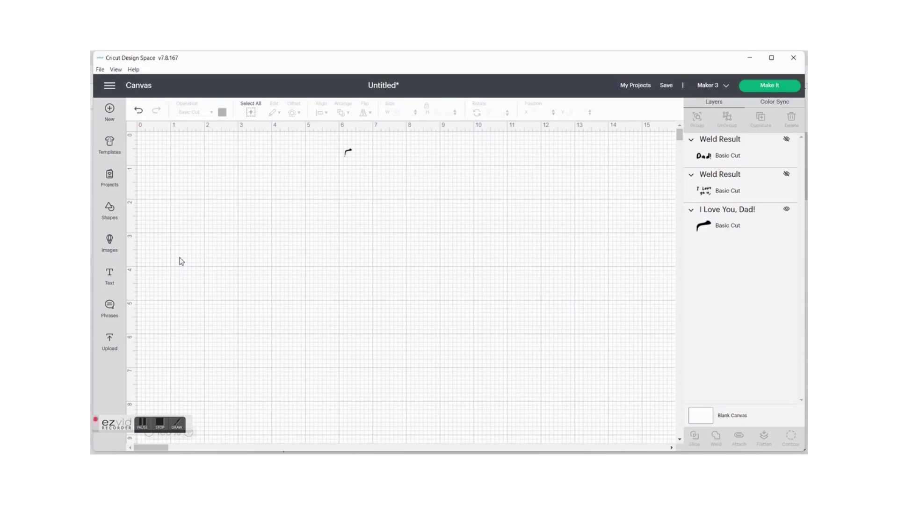
click(348, 154)
key(Delete)
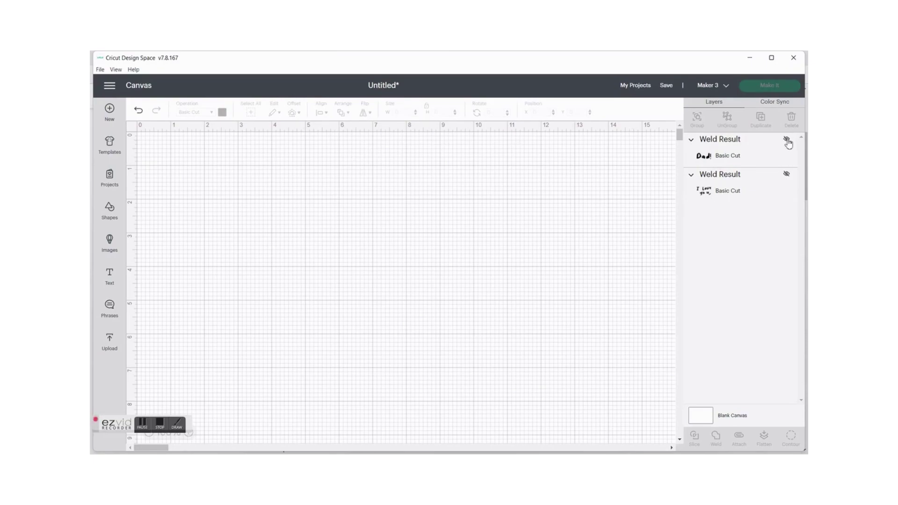
click(787, 139)
click(787, 174)
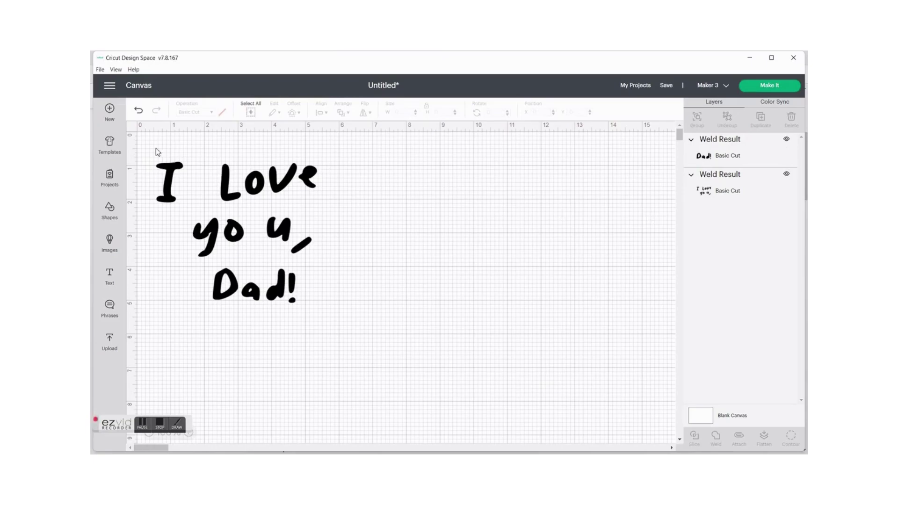
Weld both text layers into one and resize it to about 4.614 × 4.041 inches.
drag(155, 148, 353, 315)
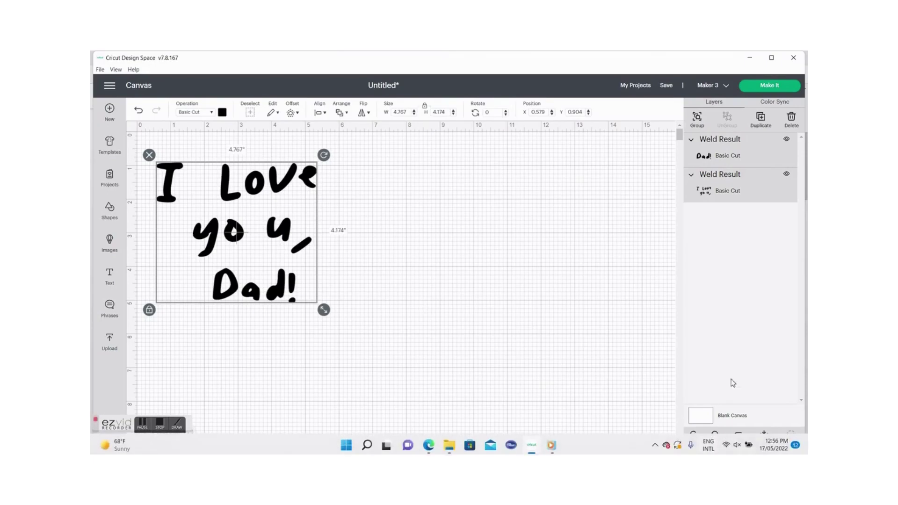
click(716, 440)
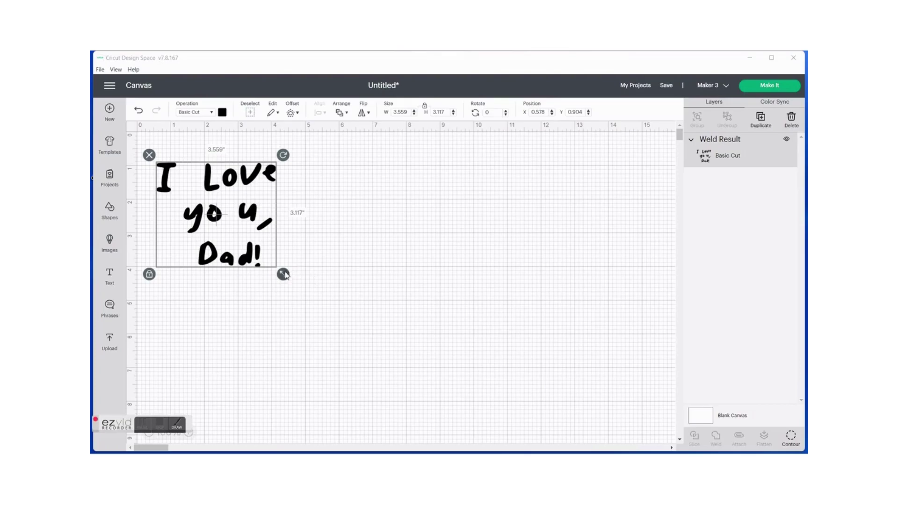
drag(284, 275, 322, 304)
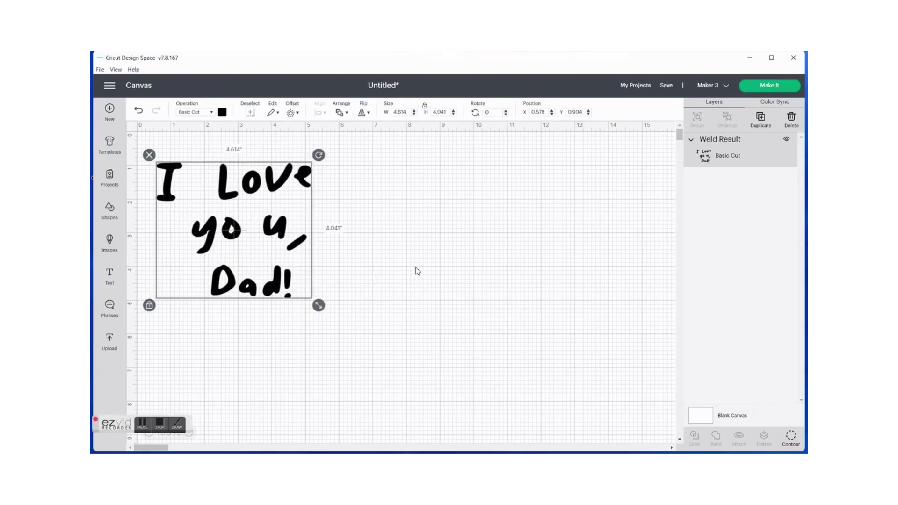